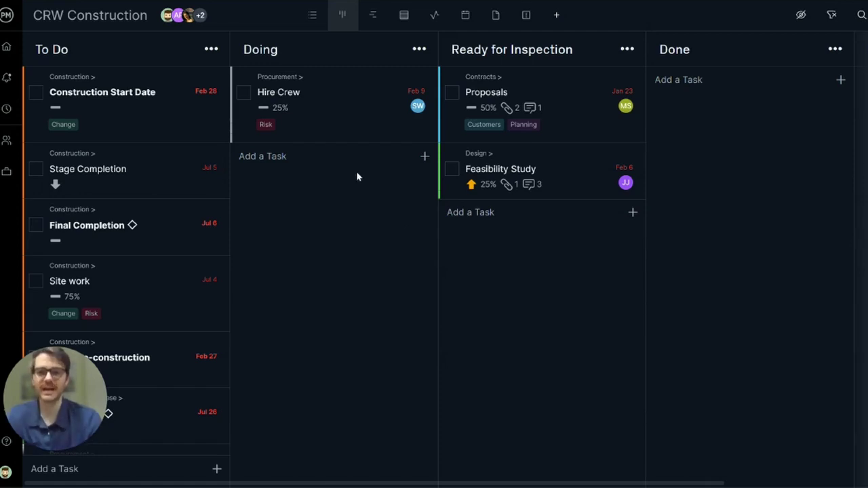
Add a task named "Make reports" to the Doing column and open its details.
{"action": "left_click", "coordinate": [344, 155]}
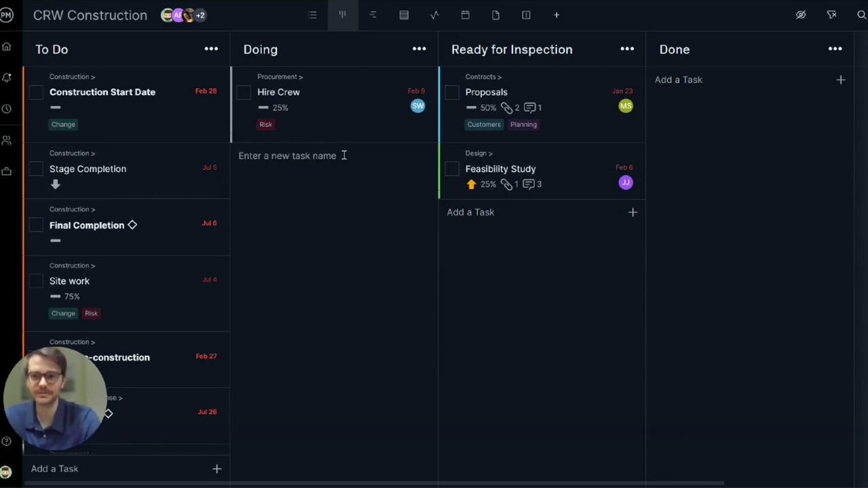
{"action": "type", "text": "Make reports"}
{"action": "key", "text": "Return"}
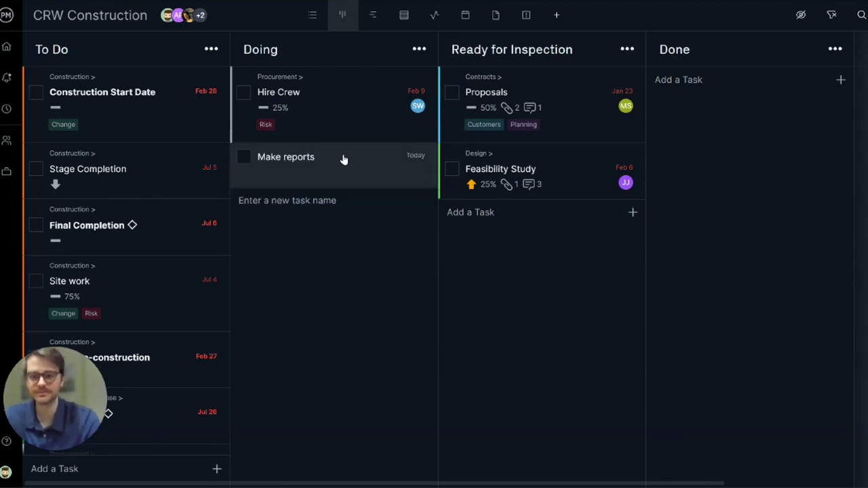
{"action": "left_click", "coordinate": [344, 156]}
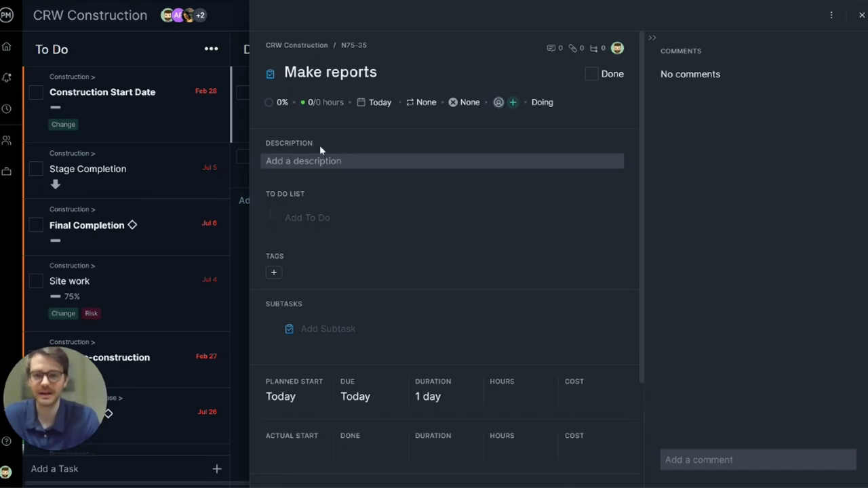
Set the task's progress to Started and log 2 hours for a team member dated 8/25/2023.
{"action": "left_click", "coordinate": [280, 103]}
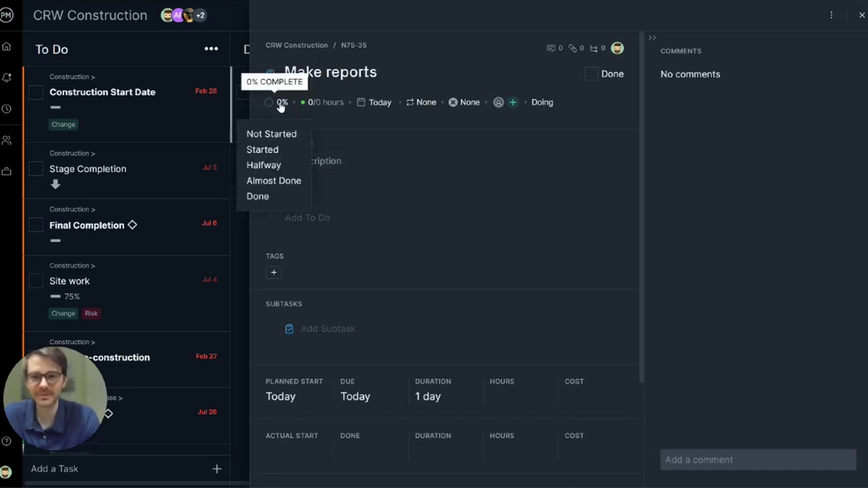
{"action": "left_click", "coordinate": [276, 149]}
{"action": "left_click", "coordinate": [341, 102]}
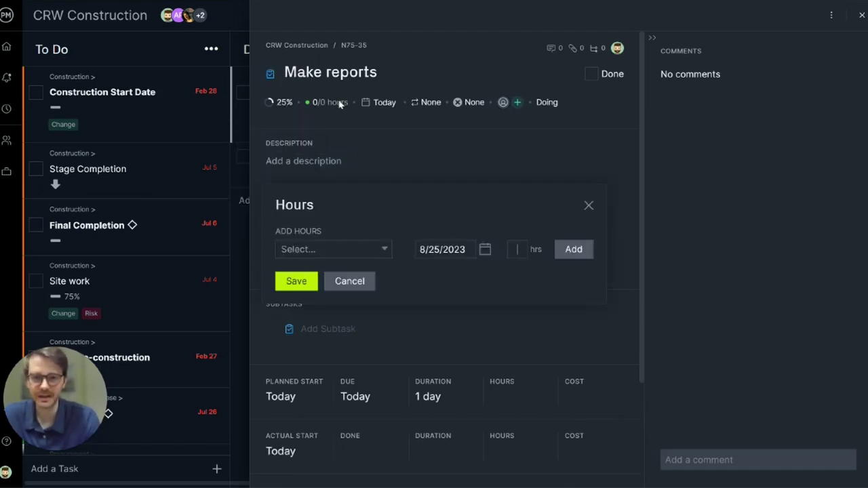
{"action": "type", "text": "2"}
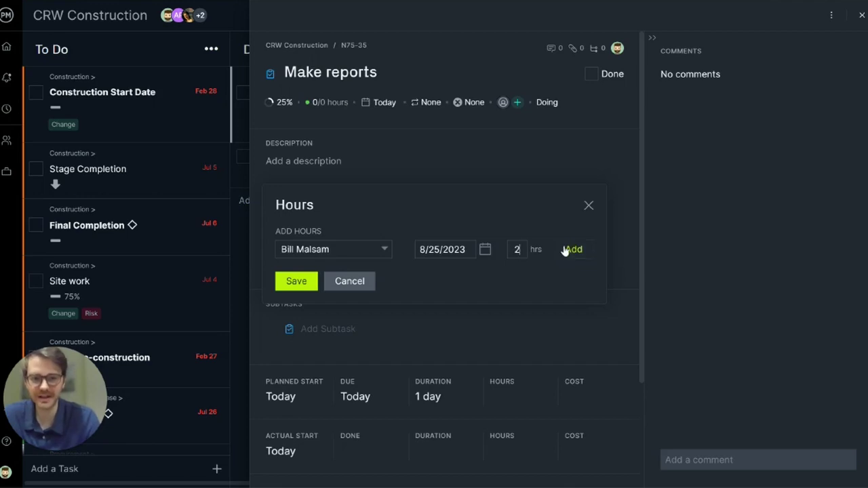
{"action": "left_click", "coordinate": [566, 249]}
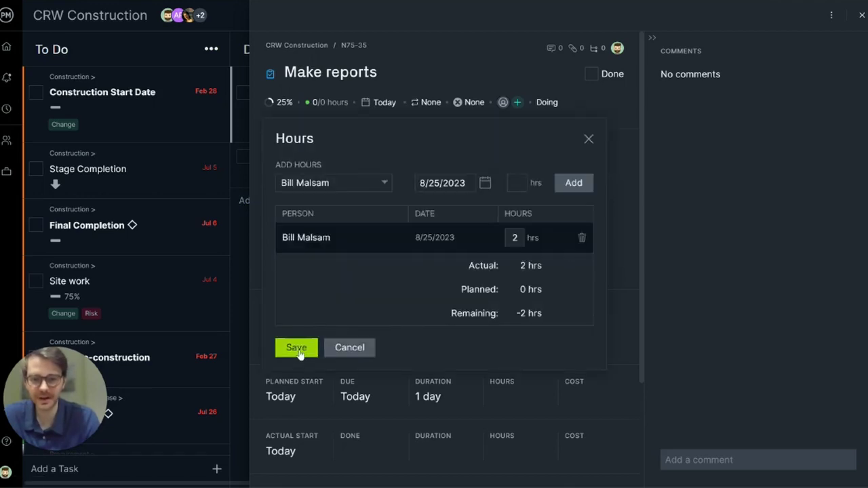
{"action": "left_click", "coordinate": [295, 348]}
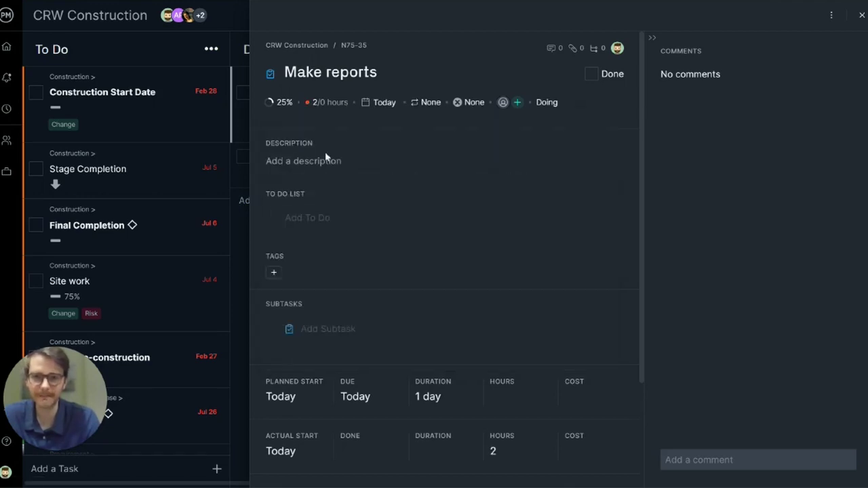
Set the task's due date to August 30, 2023 and its priority to Very High.
{"action": "left_click", "coordinate": [372, 105]}
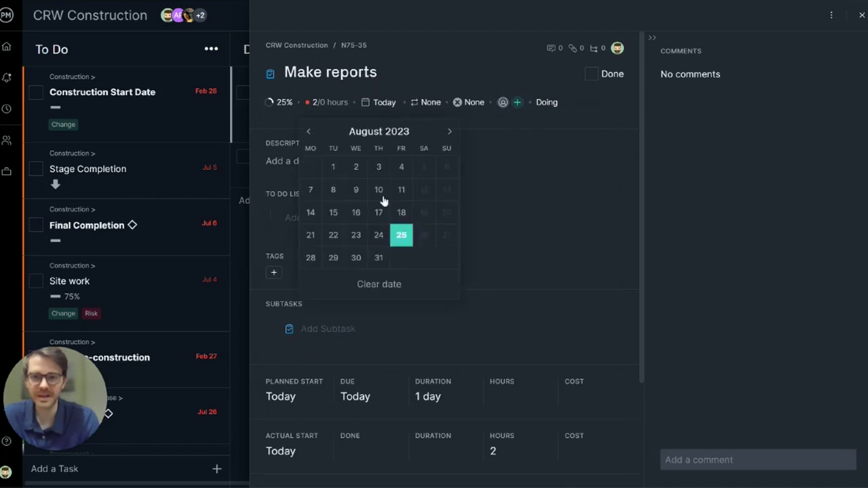
{"action": "left_click", "coordinate": [357, 257]}
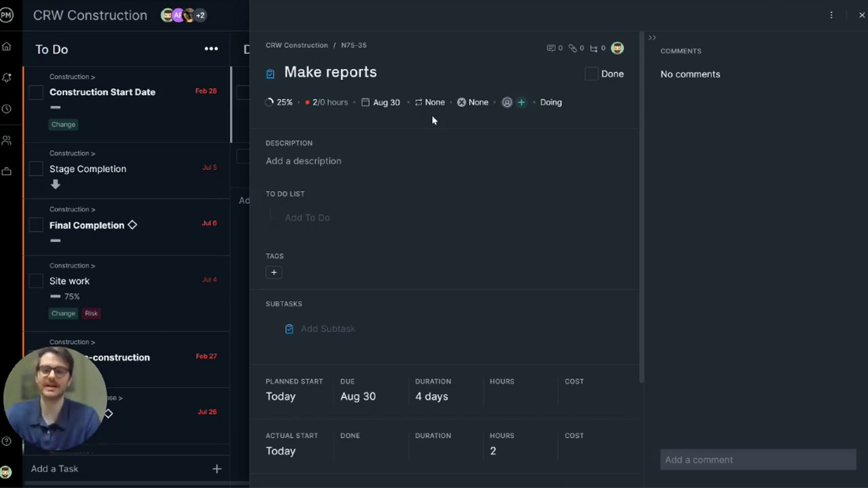
{"action": "left_click", "coordinate": [470, 105]}
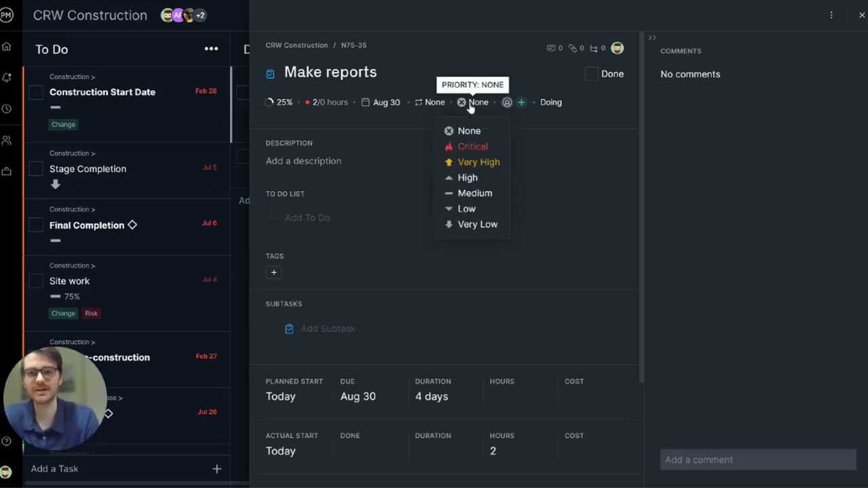
{"action": "left_click", "coordinate": [478, 162]}
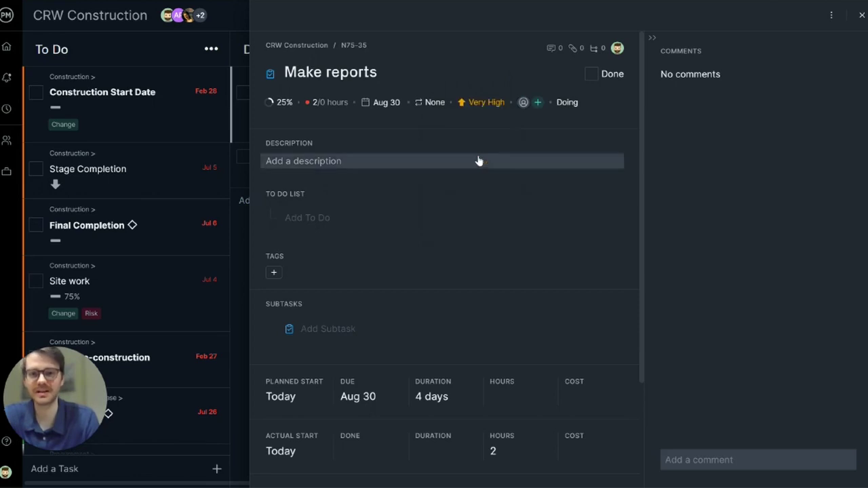
Assign the task to two team members from the Marketing group.
{"action": "left_click", "coordinate": [523, 102]}
{"action": "type", "text": "bill"}
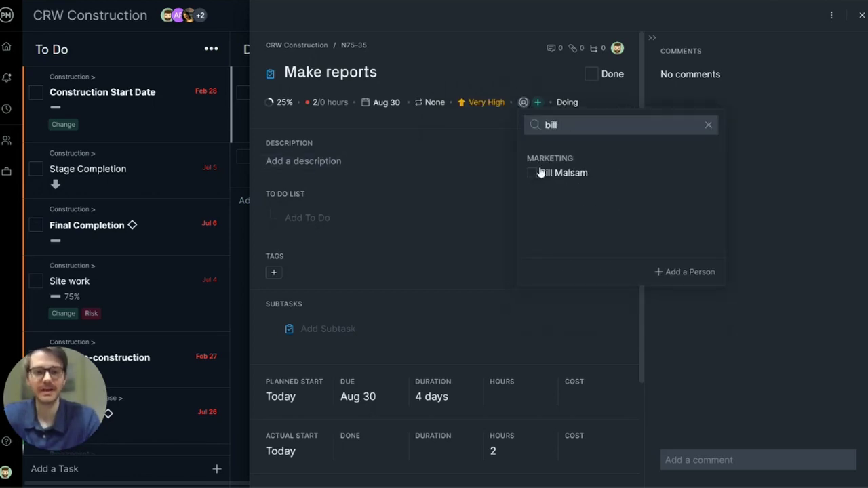
{"action": "left_click", "coordinate": [533, 172]}
{"action": "key", "text": "BackSpace"}
{"action": "key", "text": "BackSpace"}
{"action": "key", "text": "BackSpace"}
{"action": "type", "text": "re"}
{"action": "left_click", "coordinate": [532, 216]}
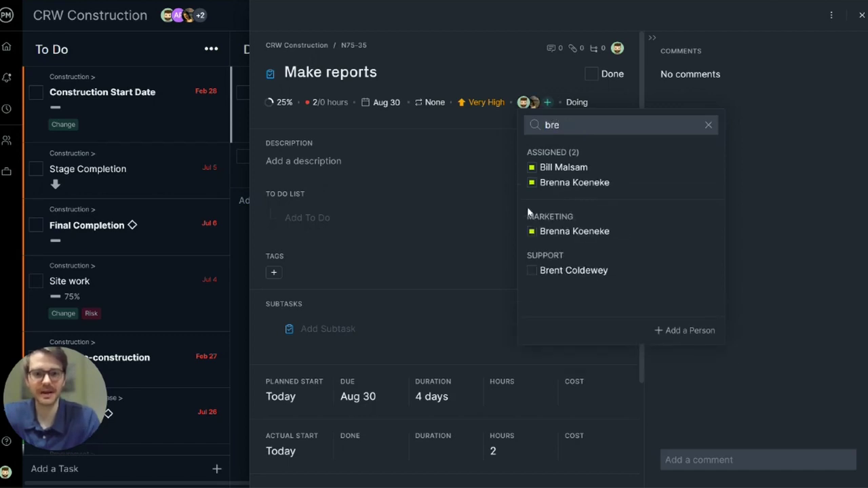
{"action": "left_click", "coordinate": [493, 47]}
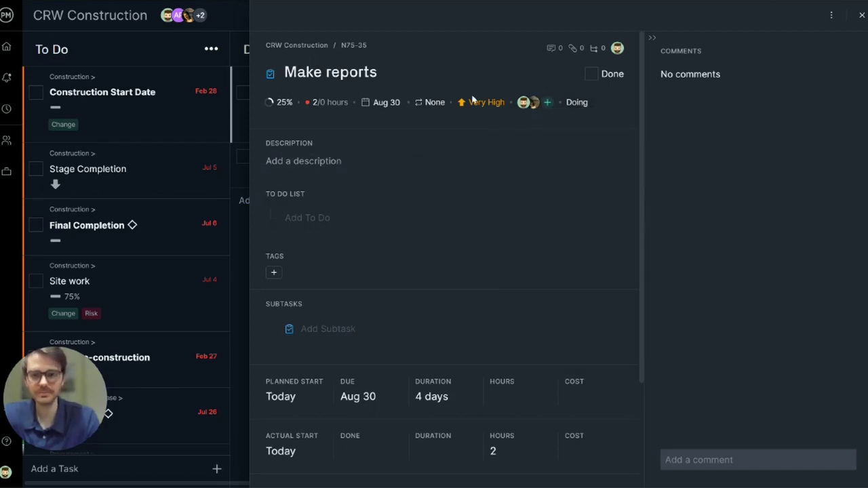
Enter a task description proposing to make a report for the named client.
{"action": "left_click", "coordinate": [395, 163]}
{"action": "type", "text": "le"}
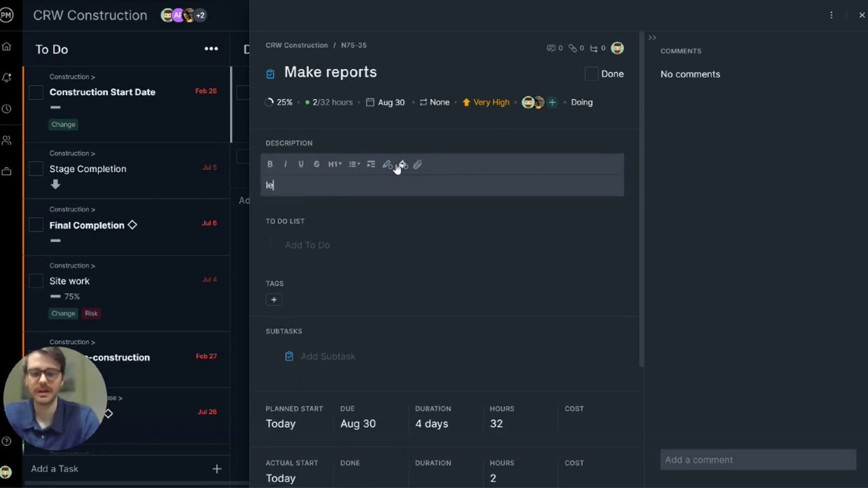
{"action": "type", "text": "t's make a report for our "}
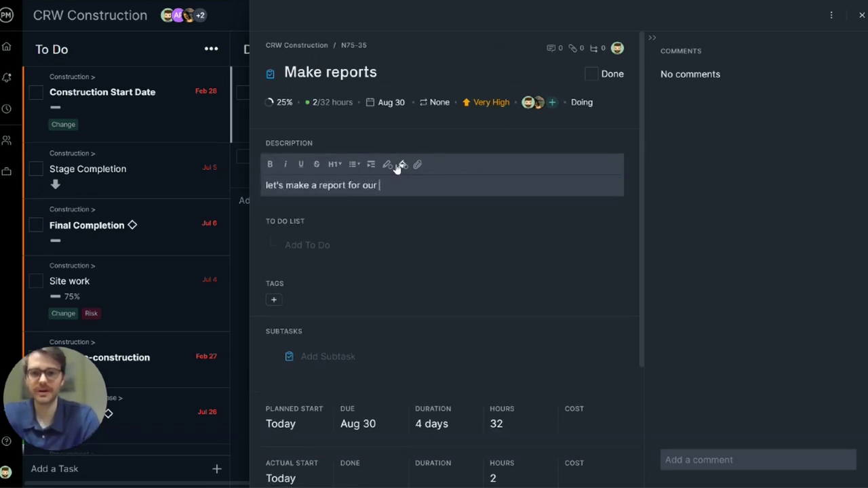
{"action": "type", "text": "client frank"}
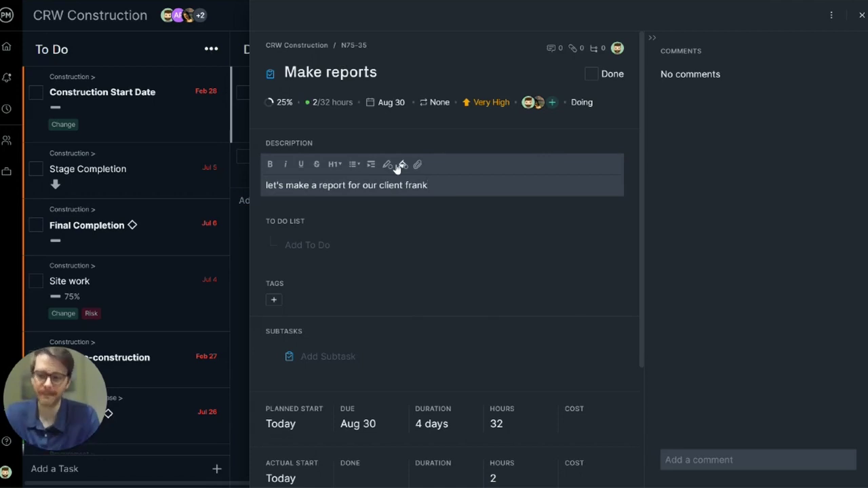
{"action": "left_click", "coordinate": [515, 214]}
Add the to-dos "print out the report" and "email client" to the task, and mark the first one complete.
{"action": "left_click", "coordinate": [502, 215]}
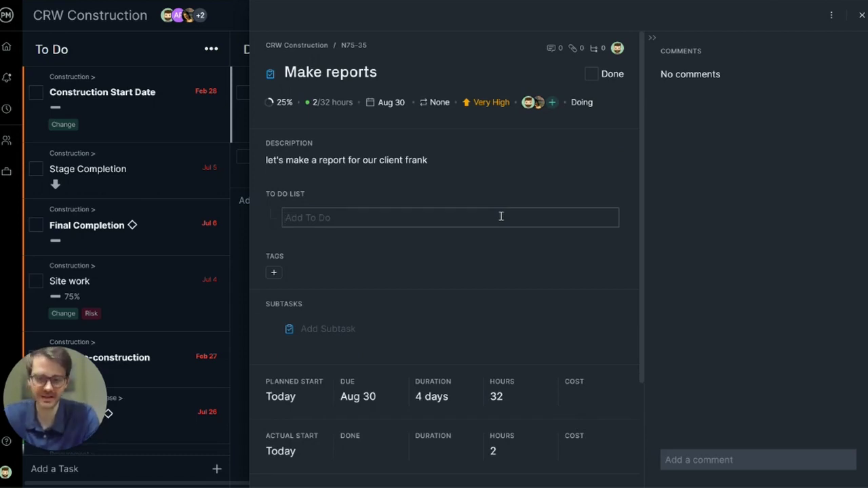
{"action": "type", "text": "print out the report"}
{"action": "key", "text": "Return"}
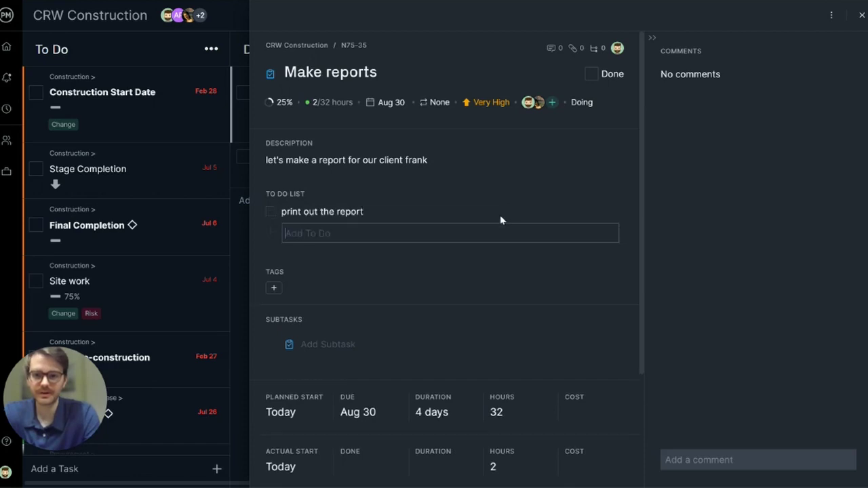
{"action": "type", "text": "email l"}
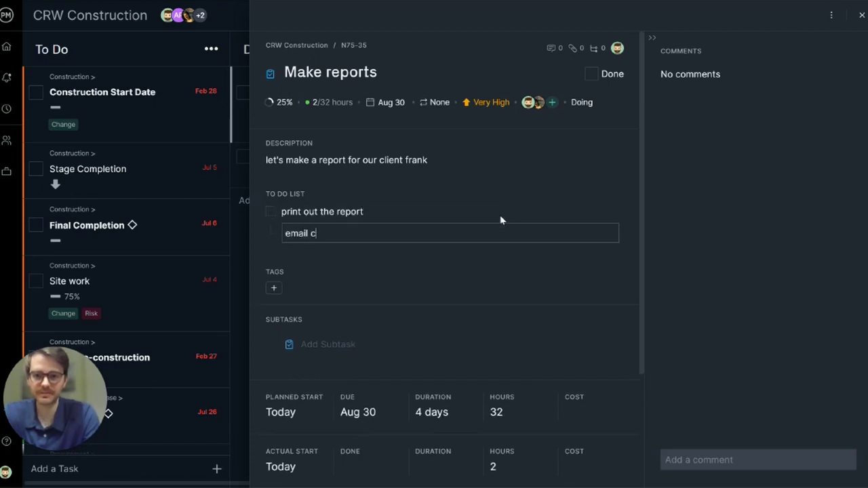
{"action": "type", "text": "lei"}
{"action": "type", "text": "ient"}
{"action": "key", "text": "Return"}
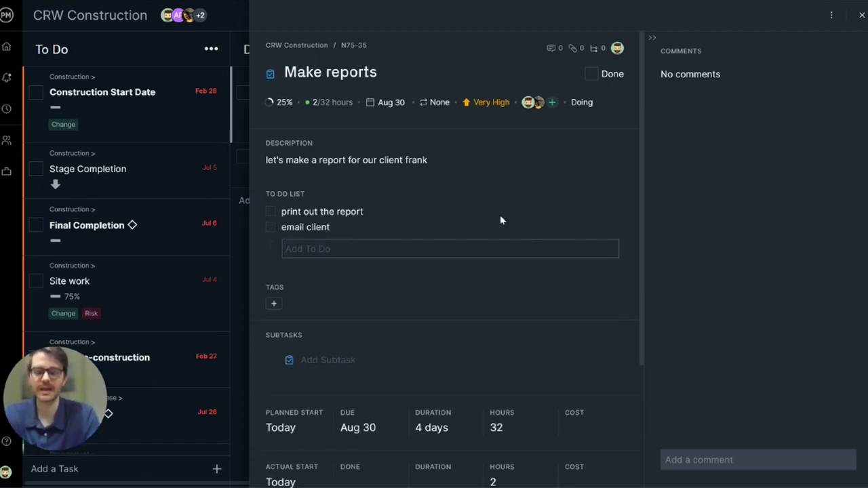
{"action": "left_click", "coordinate": [271, 212]}
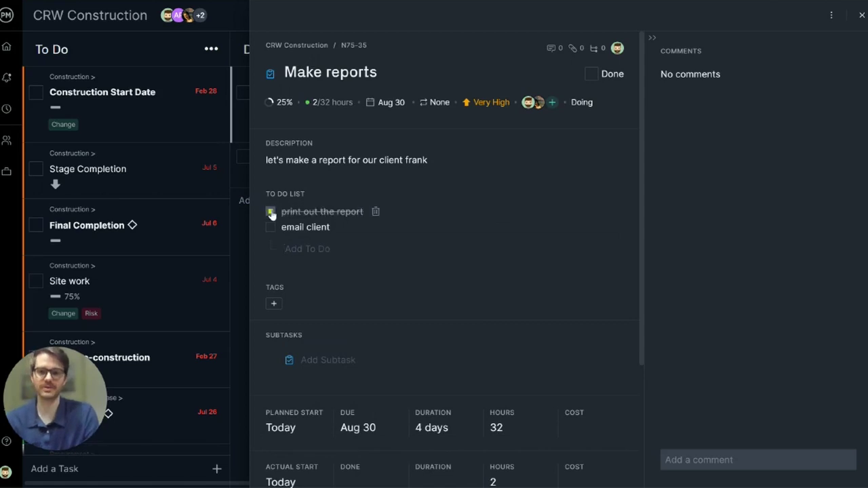
Tag the task with the existing Reporting tag.
{"action": "left_click", "coordinate": [273, 304]}
{"action": "type", "text": "reportin"}
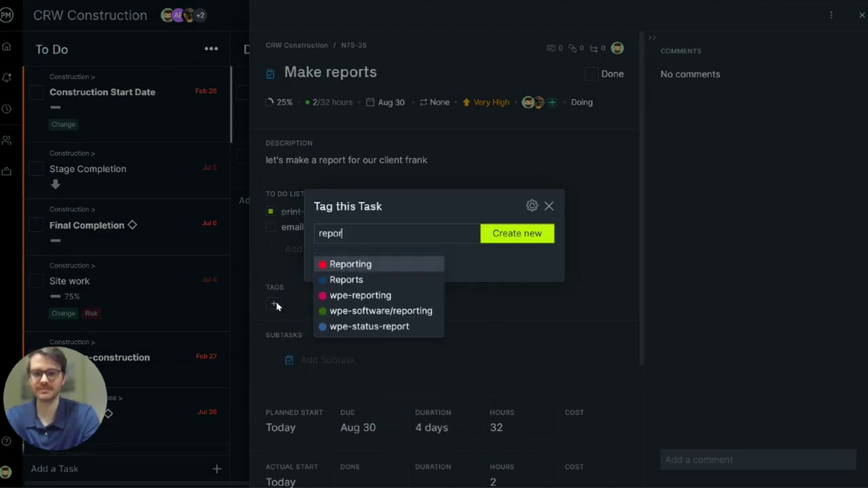
{"action": "left_click", "coordinate": [392, 265]}
{"action": "left_click", "coordinate": [335, 279]}
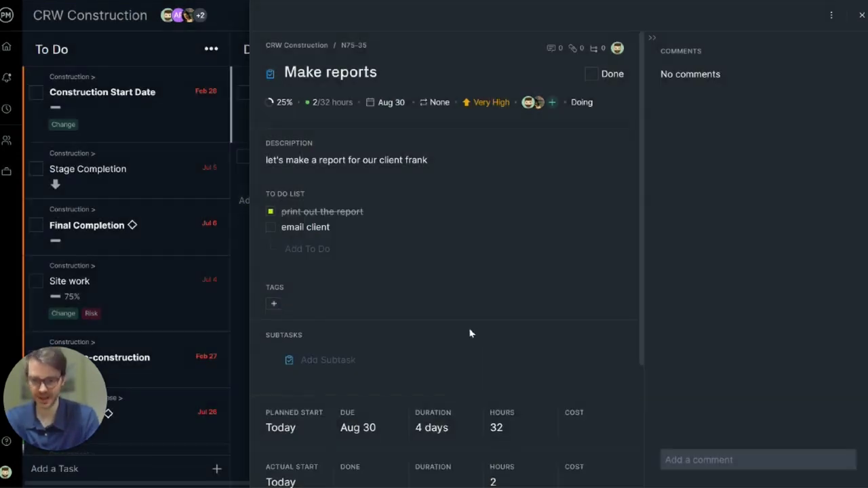
Add a subtask named "export excel data" to the Make reports task.
{"action": "left_click", "coordinate": [376, 364]}
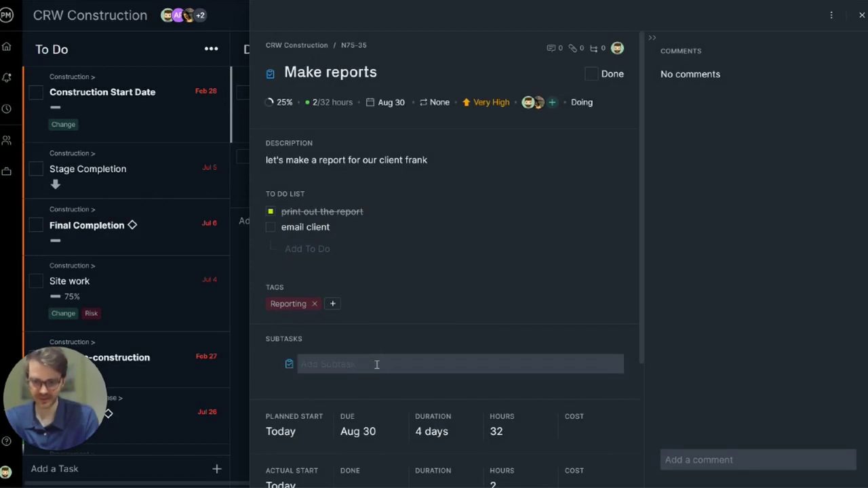
{"action": "left_click", "coordinate": [376, 364]}
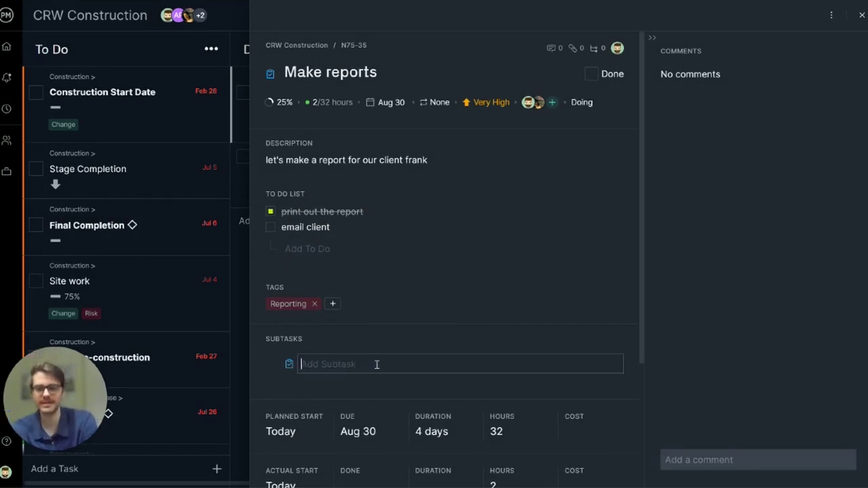
{"action": "type", "text": "export excel t"}
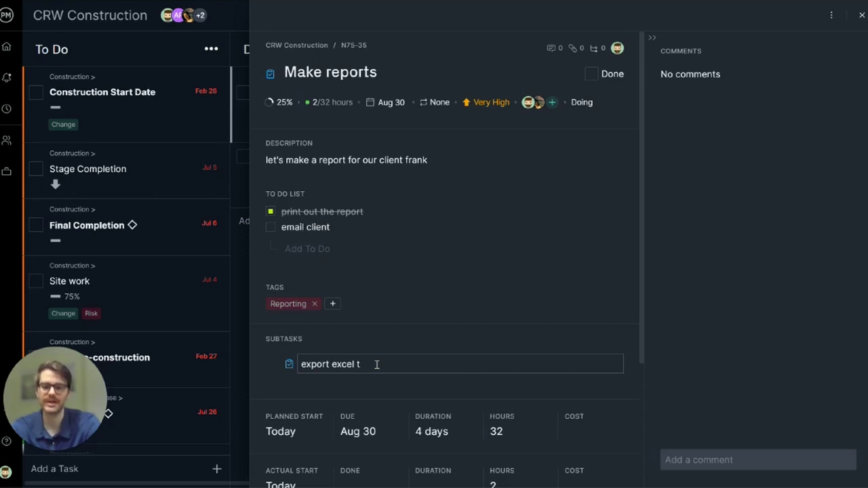
{"action": "key", "text": "BackSpace"}
{"action": "type", "text": "data"}
{"action": "key", "text": "Return"}
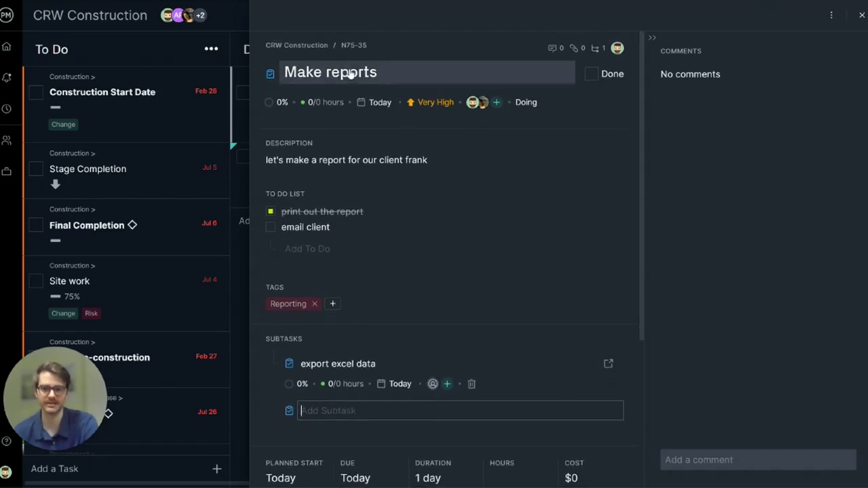
Attach the files "MS Teams task edit 2", "MS Teams task edit" and "MS teams task search" to the task.
{"action": "scroll", "coordinate": [641, 258], "scroll_direction": "down", "scroll_amount": 3}
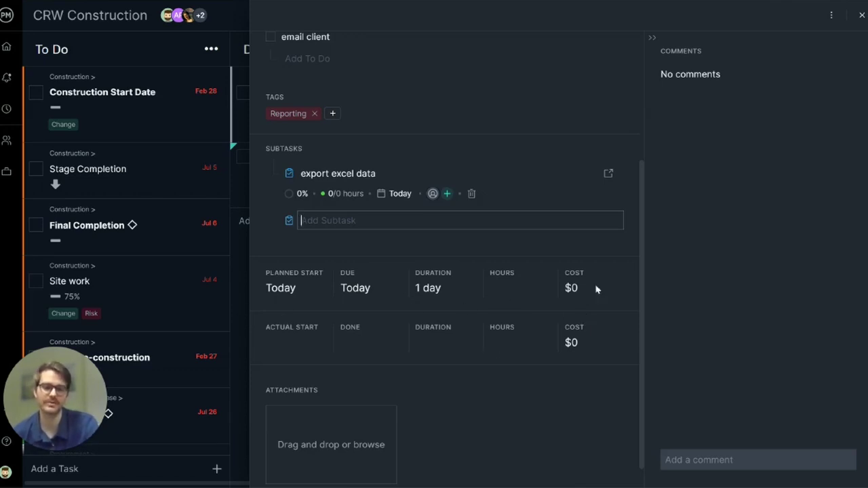
{"action": "scroll", "coordinate": [640, 364], "scroll_direction": "down", "scroll_amount": 1}
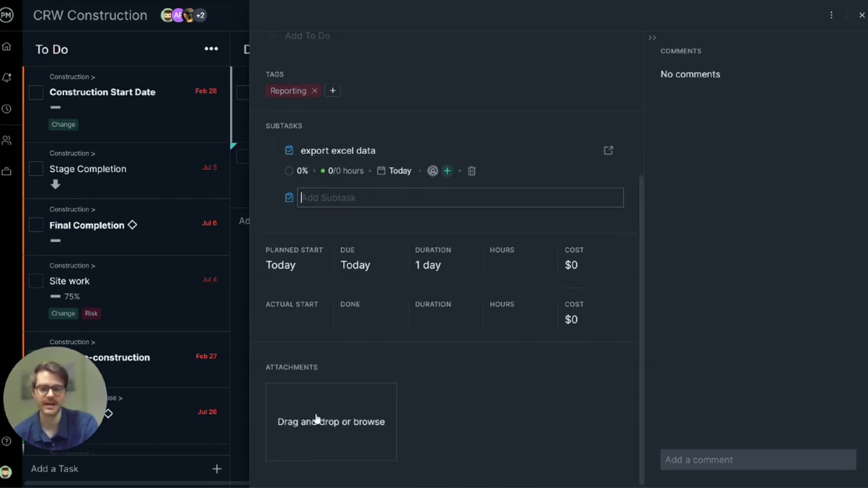
{"action": "left_click", "coordinate": [310, 422]}
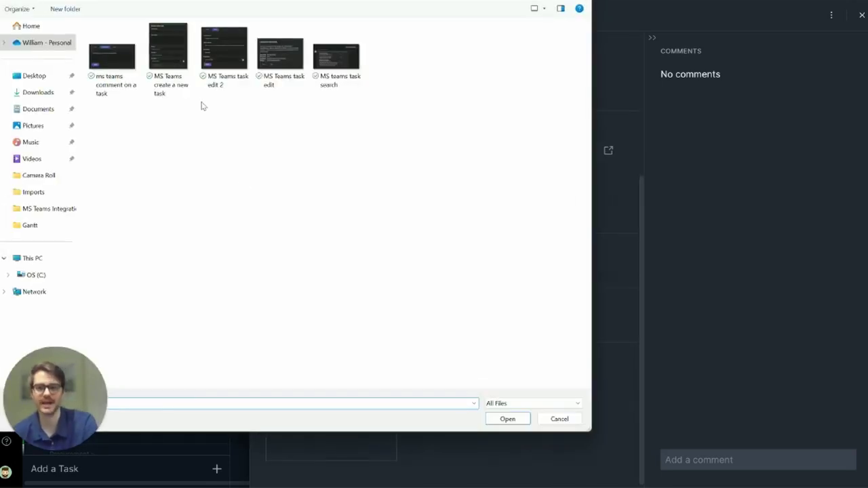
{"action": "left_click_drag", "start_coordinate": [202, 105], "coordinate": [360, 23]}
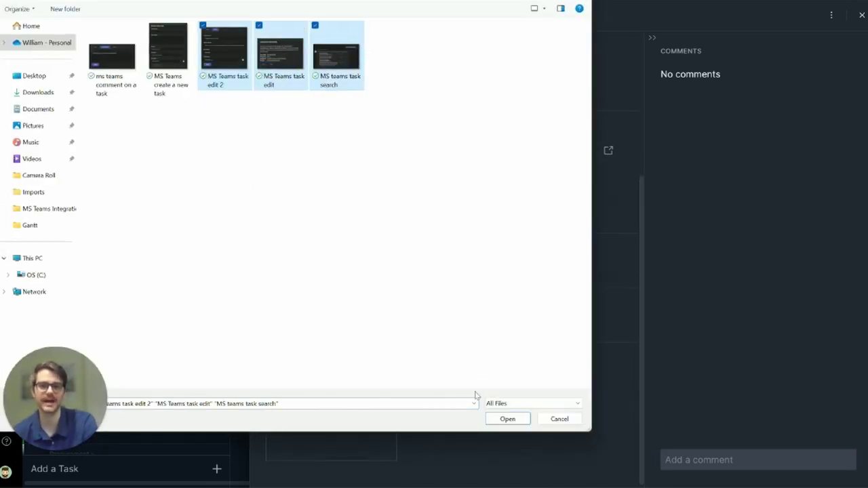
{"action": "left_click", "coordinate": [507, 419]}
{"action": "scroll", "coordinate": [560, 457], "scroll_direction": "down", "scroll_amount": 2}
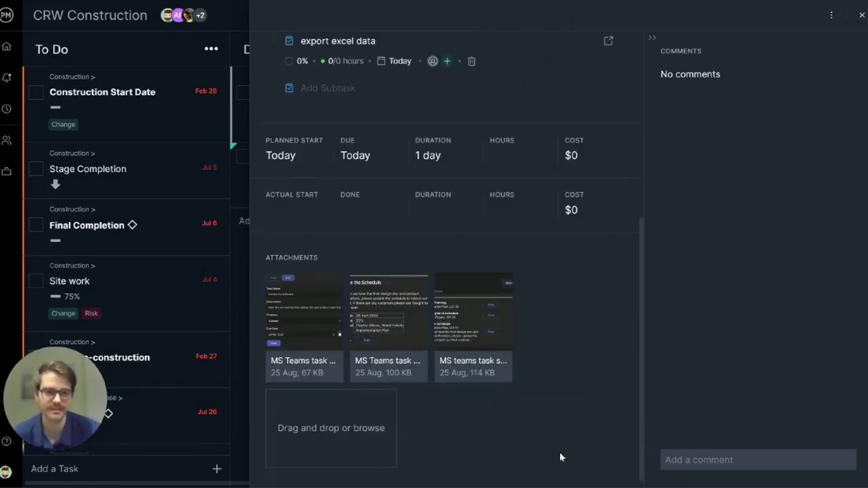
Post a comment on the task reading "hey", a mention of the team member, and "let's get started".
{"action": "left_click", "coordinate": [686, 461]}
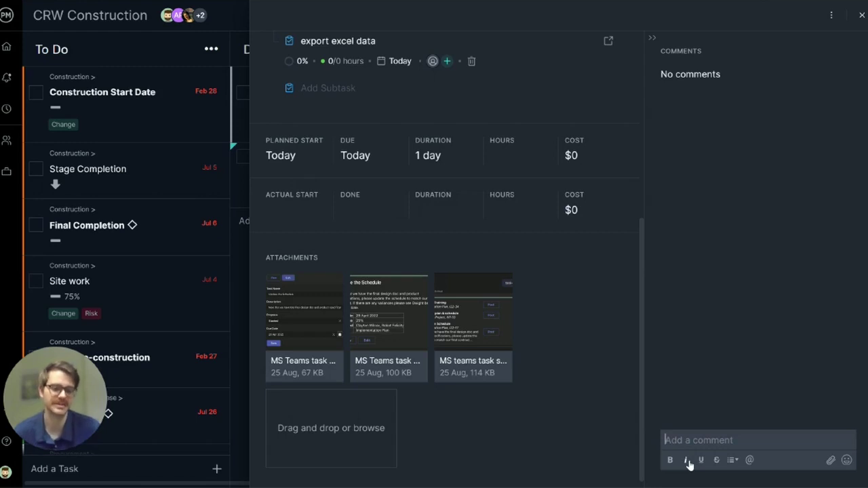
{"action": "type", "text": "hey @brenn"}
{"action": "left_click", "coordinate": [700, 413]}
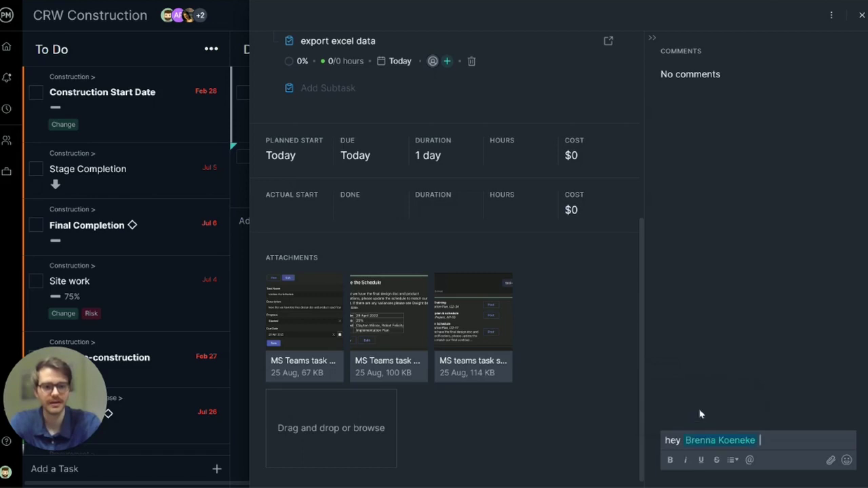
{"action": "type", "text": "let's get started"}
{"action": "key", "text": "Return"}
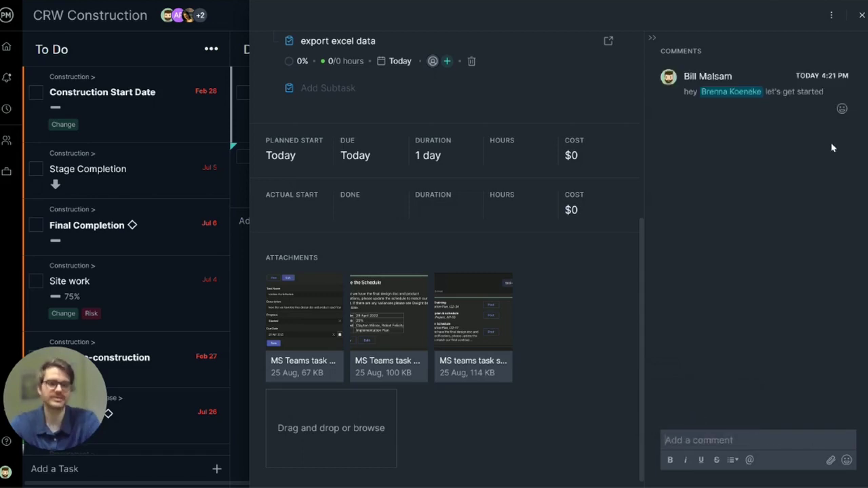
Post a second comment with the file "MS Teams task edit 2.jpg" and a whale emoji, and close the task details.
{"action": "left_click", "coordinate": [830, 460]}
{"action": "double_click", "coordinate": [225, 49]}
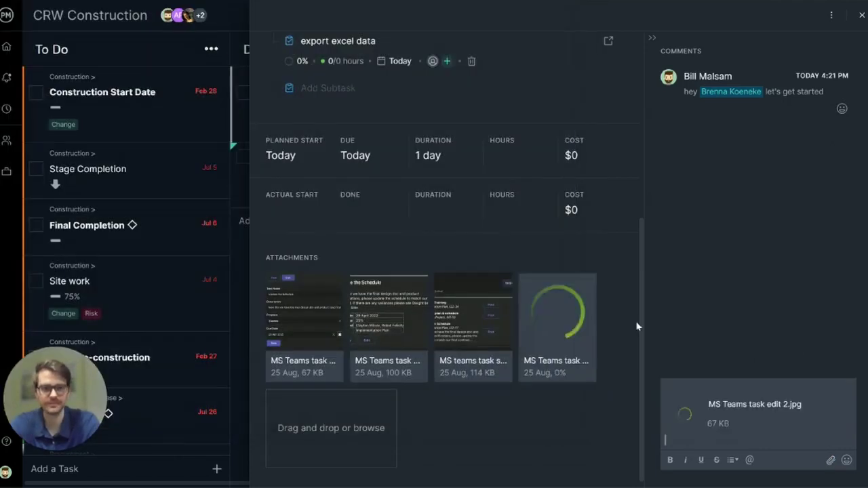
{"action": "left_click", "coordinate": [846, 461]}
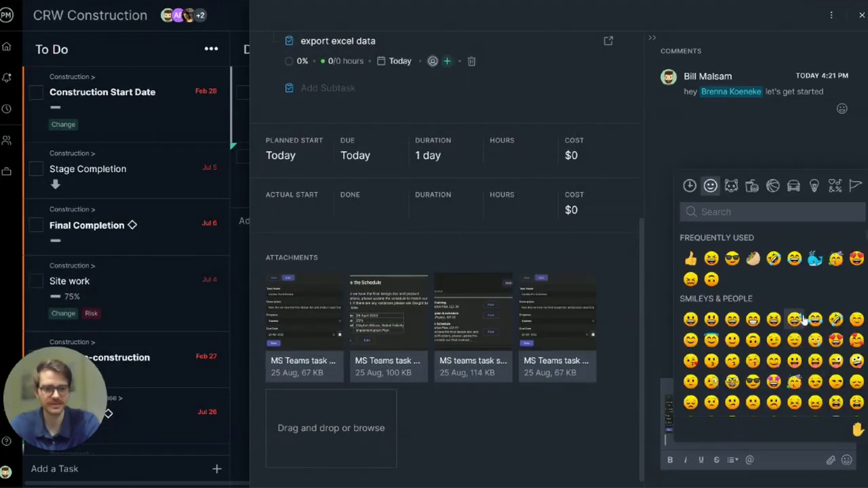
{"action": "left_click", "coordinate": [815, 260]}
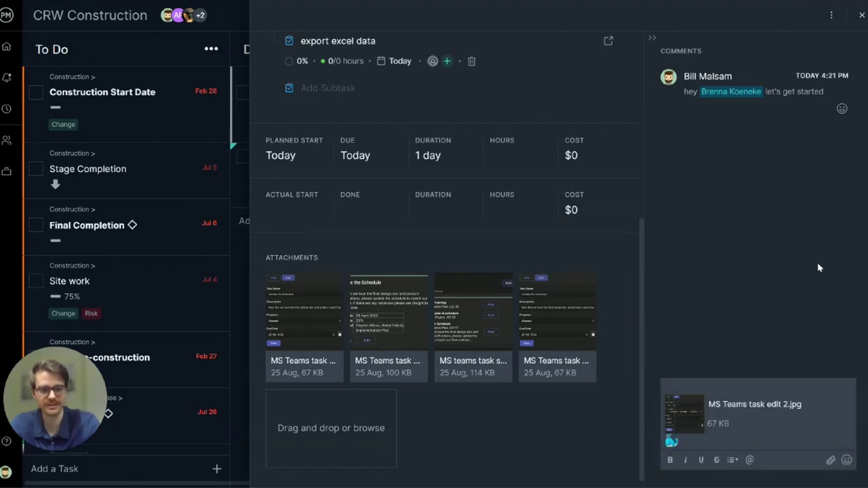
{"action": "key", "text": "Return"}
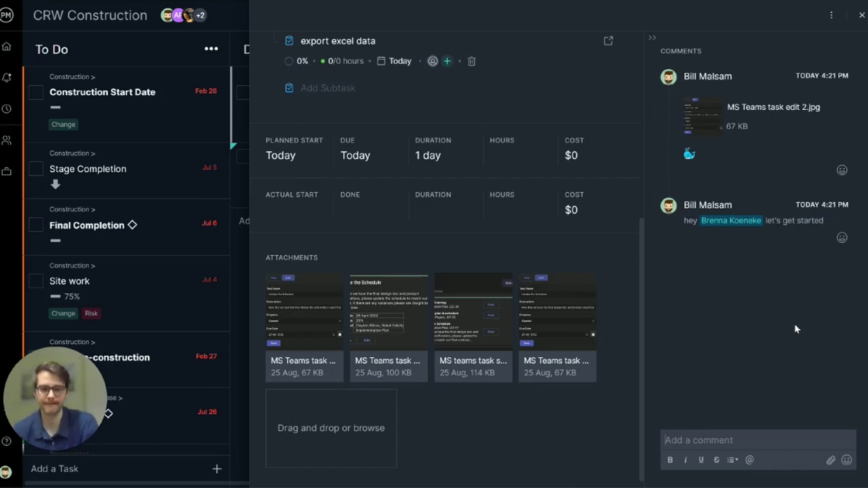
{"action": "left_click", "coordinate": [862, 15]}
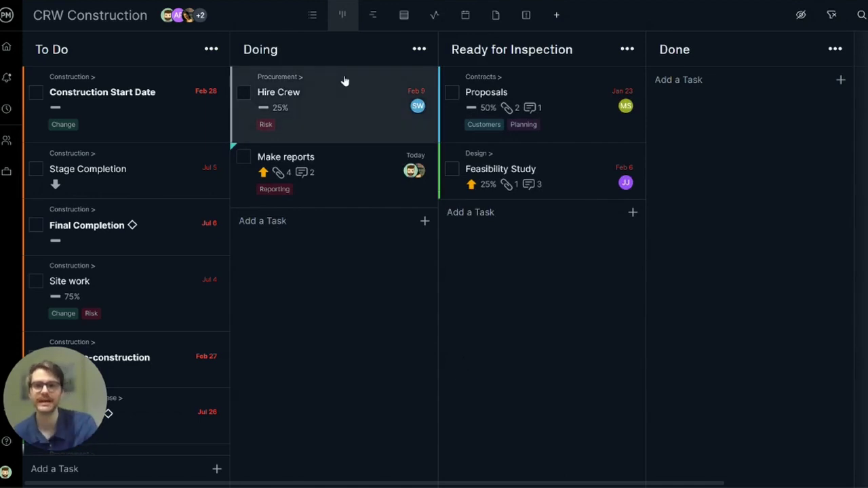
Switch the project to the Gantt view and locate the Make reports task and its export excel data subtask.
{"action": "left_click", "coordinate": [371, 17]}
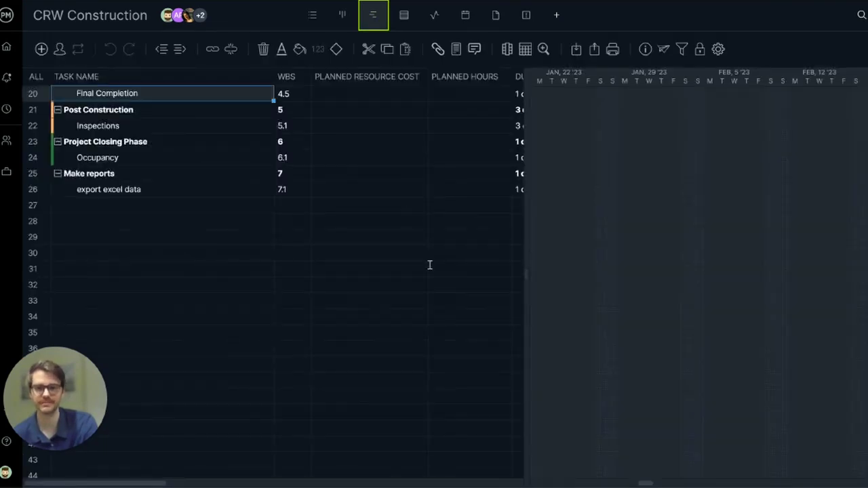
{"action": "left_click", "coordinate": [127, 173]}
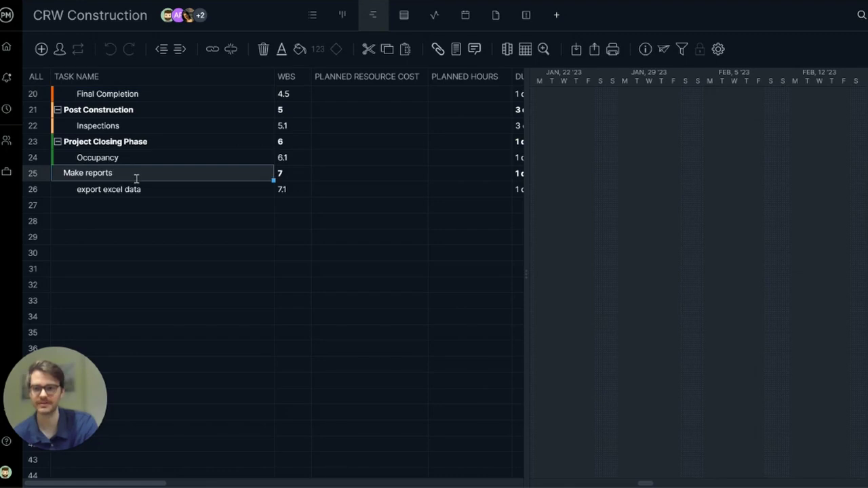
{"action": "left_click", "coordinate": [137, 190]}
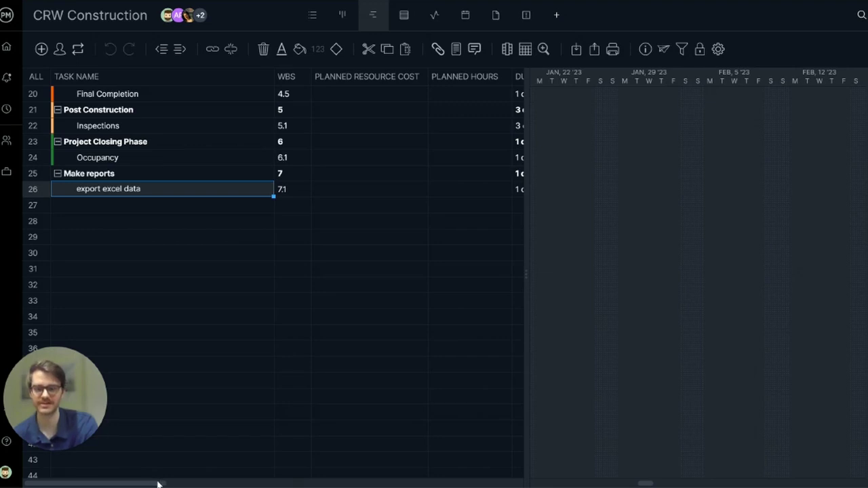
{"action": "mouse_move", "coordinate": [157, 484]}
{"action": "left_mouse_down"}
{"action": "mouse_move", "coordinate": [349, 484]}
{"action": "mouse_move", "coordinate": [154, 484]}
{"action": "left_mouse_up"}
Review the general, links, people and dependencies info of the Make reports task, and hide the task info.
{"action": "left_click", "coordinate": [227, 174]}
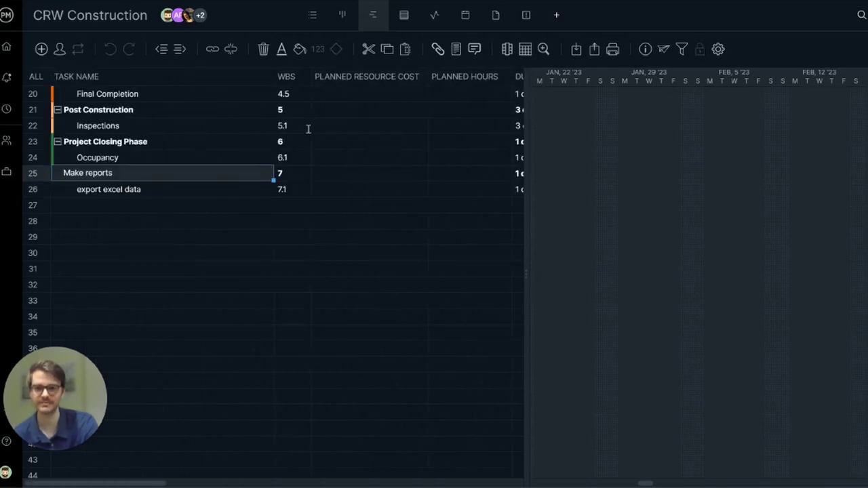
{"action": "left_click", "coordinate": [645, 50]}
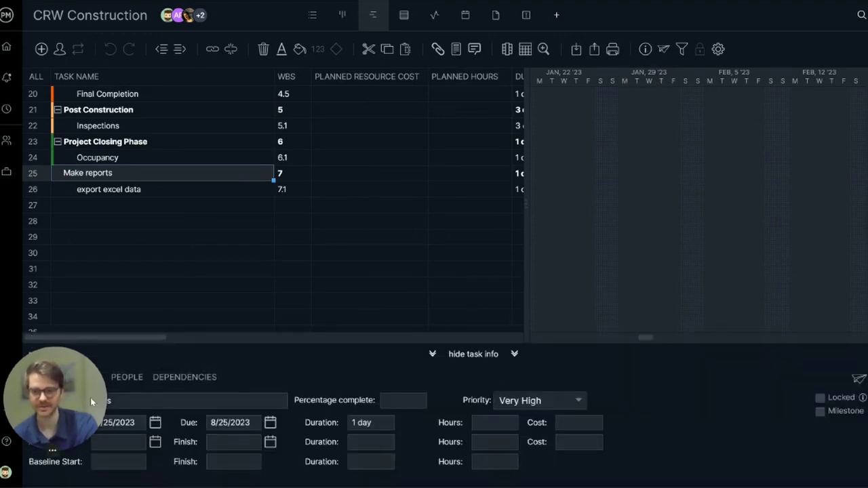
{"action": "left_click_drag", "start_coordinate": [90, 397], "coordinate": [421, 241]}
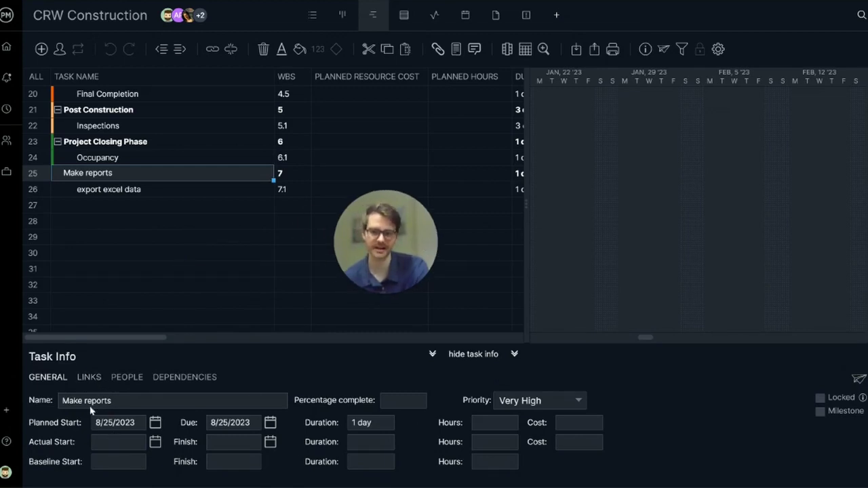
{"action": "left_click", "coordinate": [88, 377]}
{"action": "left_click", "coordinate": [128, 377]}
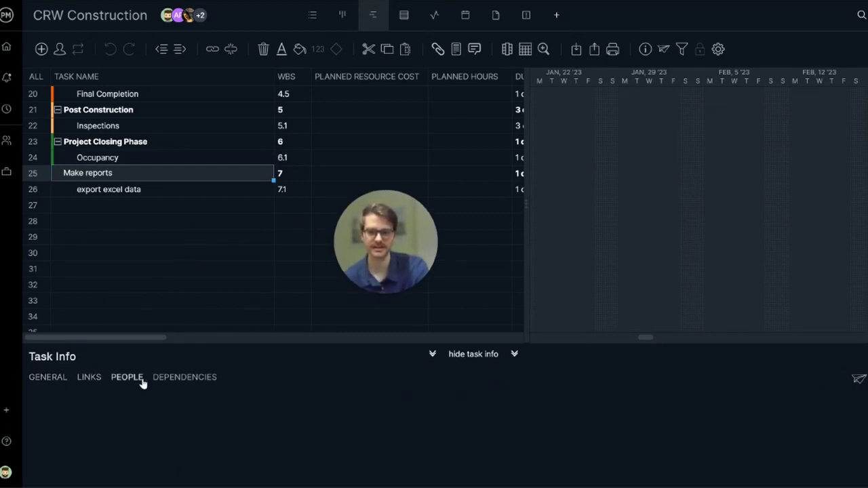
{"action": "left_click", "coordinate": [164, 380]}
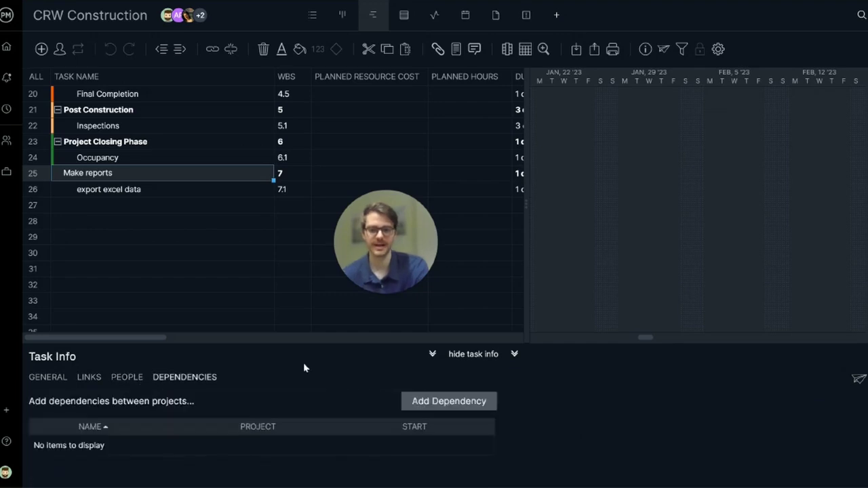
{"action": "left_click", "coordinate": [644, 49]}
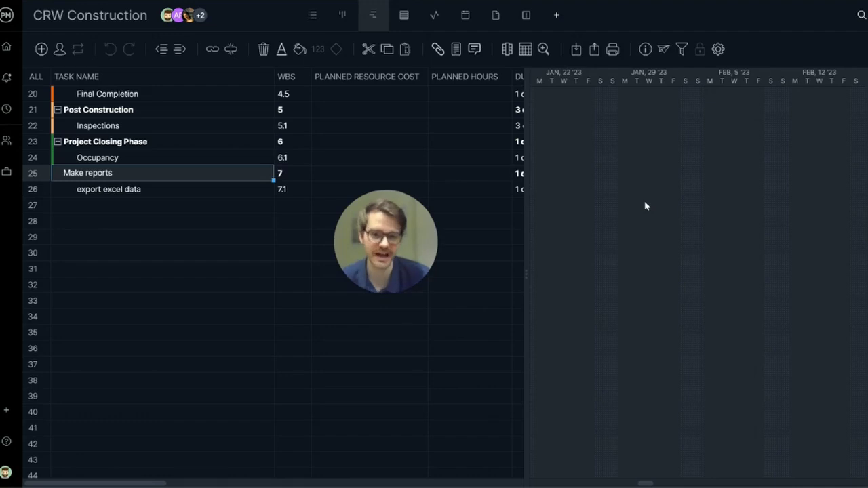